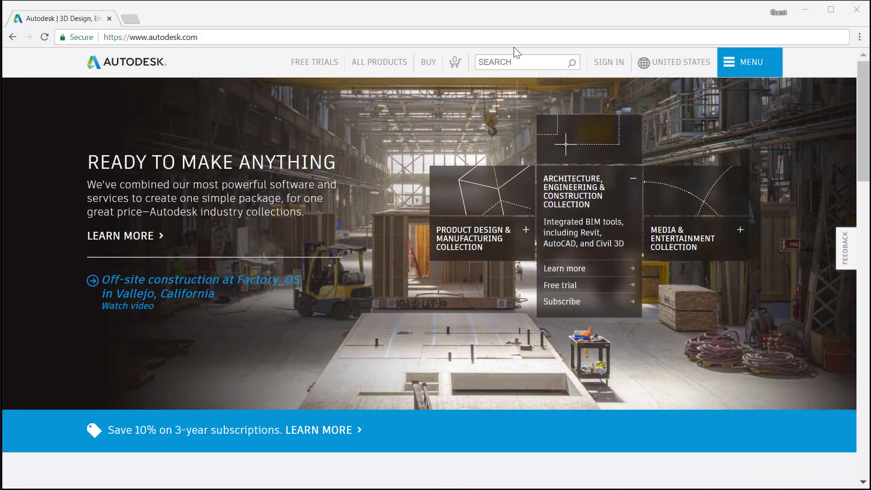
# Step: Open the AutoCAD web app at web.autocad.com
pyautogui.click(512, 36)
pyautogui.write('web.autocad.com')
pyautogui.press('Return')
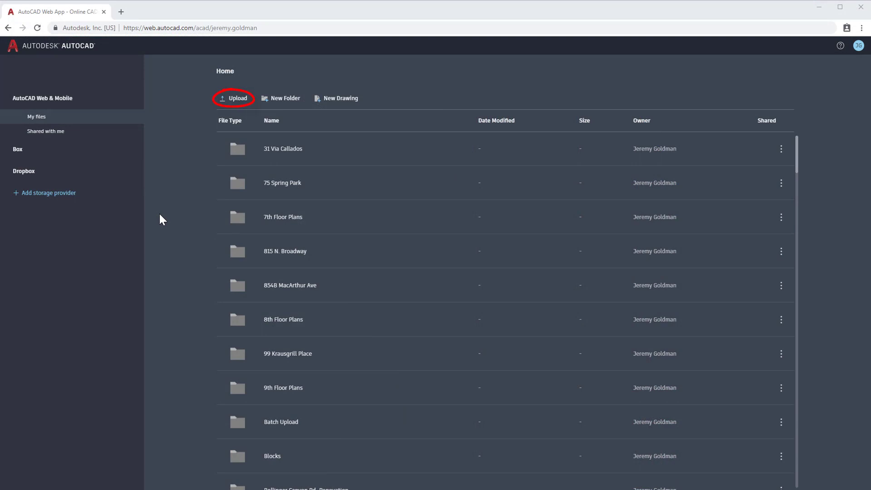
# Step: Add OneDrive as a storage provider
pyautogui.click(65, 198)
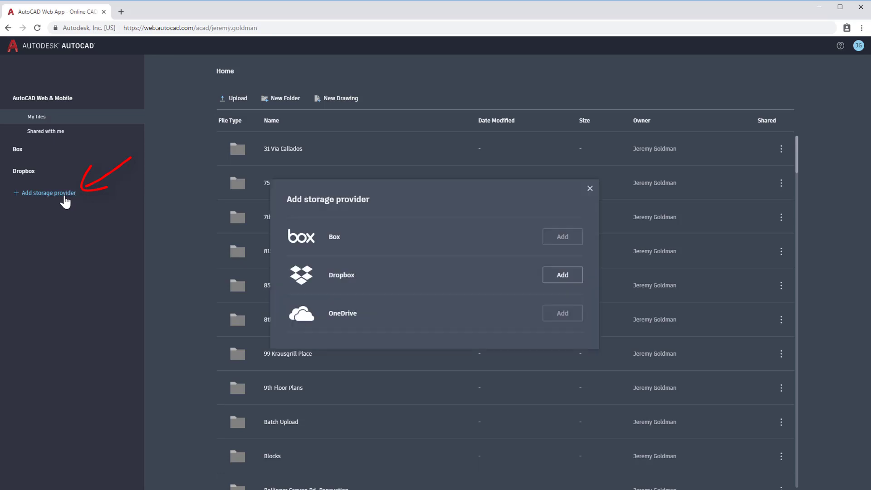
pyautogui.click(563, 314)
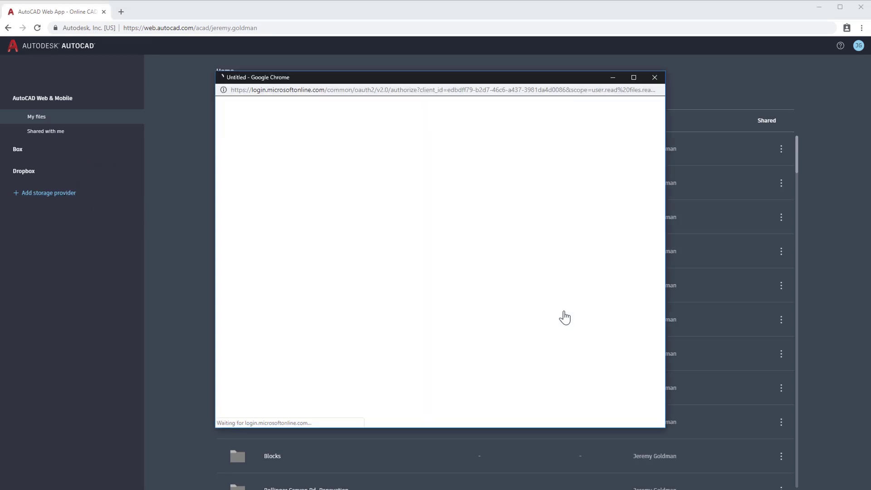
pyautogui.click(479, 259)
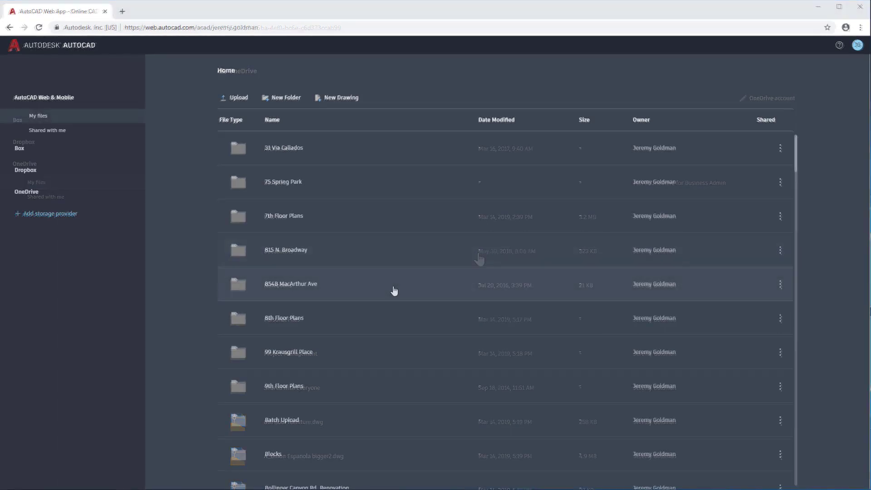
# Step: Open Ground Floor GA.dwg from the MacArthur Ave folder and inspect its kitchen area
pyautogui.click(395, 290)
pyautogui.click(362, 188)
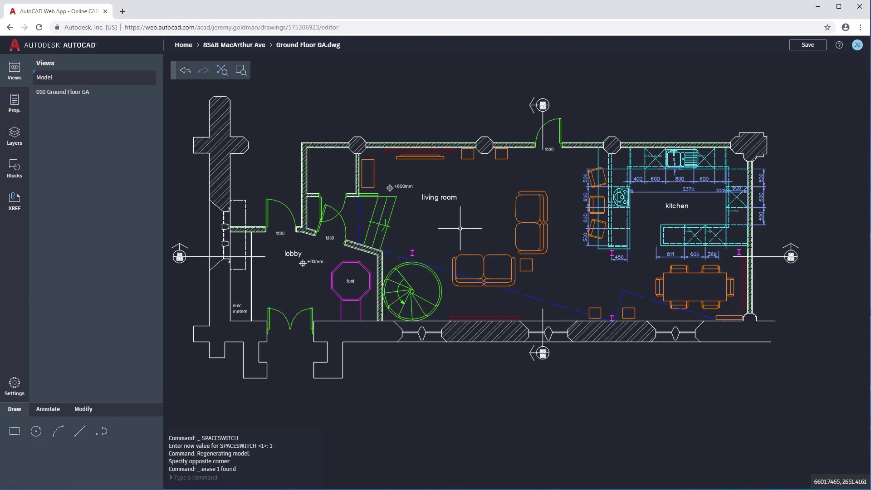
pyautogui.moveTo(460, 229)
pyautogui.mouseDown(button='middle')
pyautogui.moveTo(556, 225)
pyautogui.moveTo(476, 233)
pyautogui.mouseUp(button='middle')
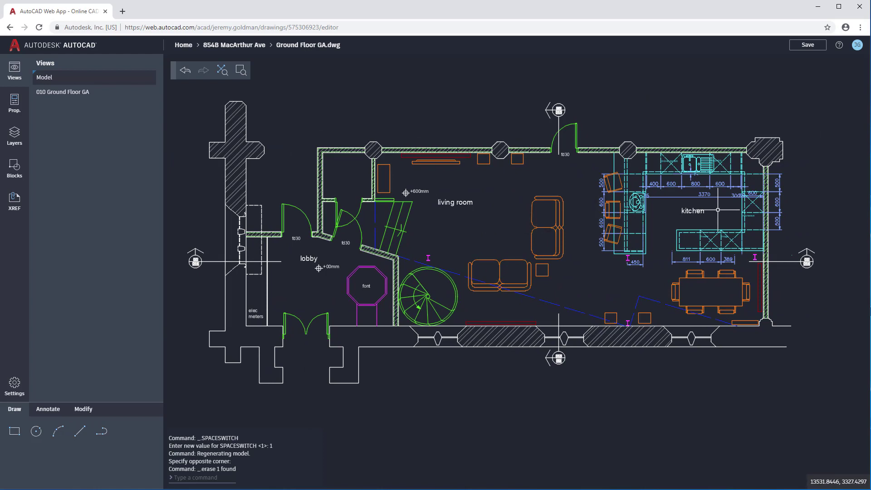
pyautogui.scroll(2, 729, 209)
pyautogui.scroll(2, 729, 209)
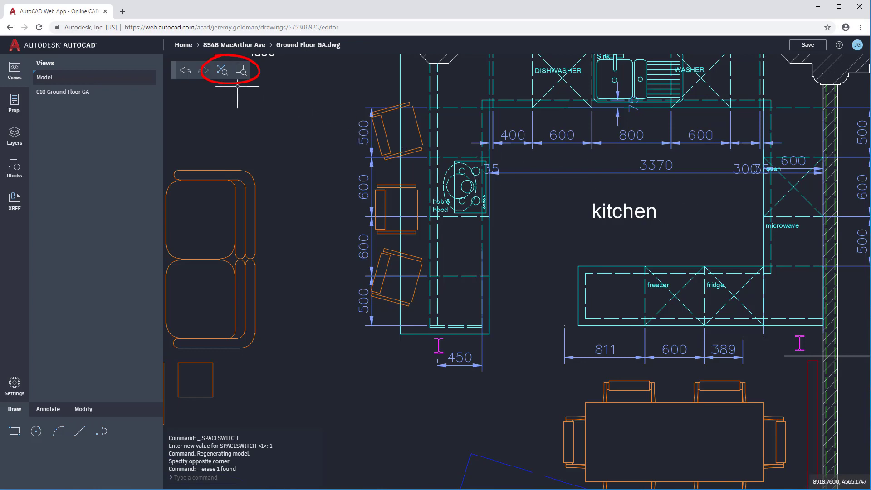
pyautogui.click(225, 79)
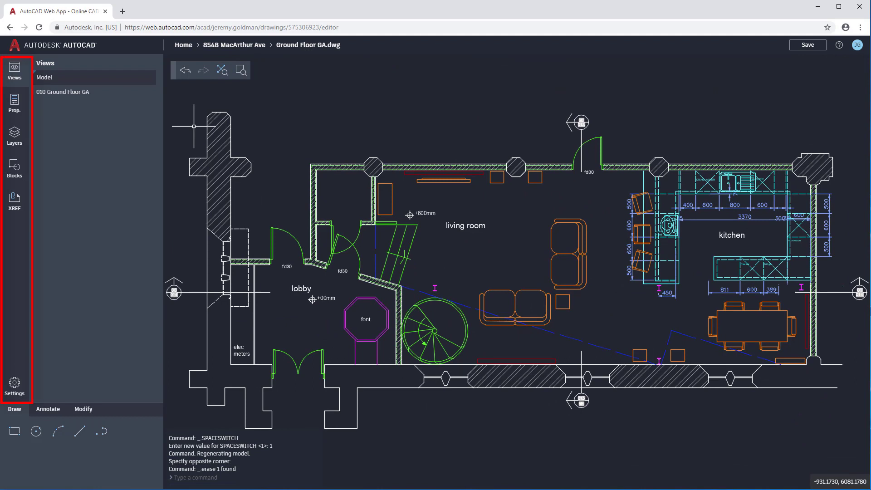
# Step: Enable the Midpoint object snap and set the polar tracking increment to 45
pyautogui.click(17, 387)
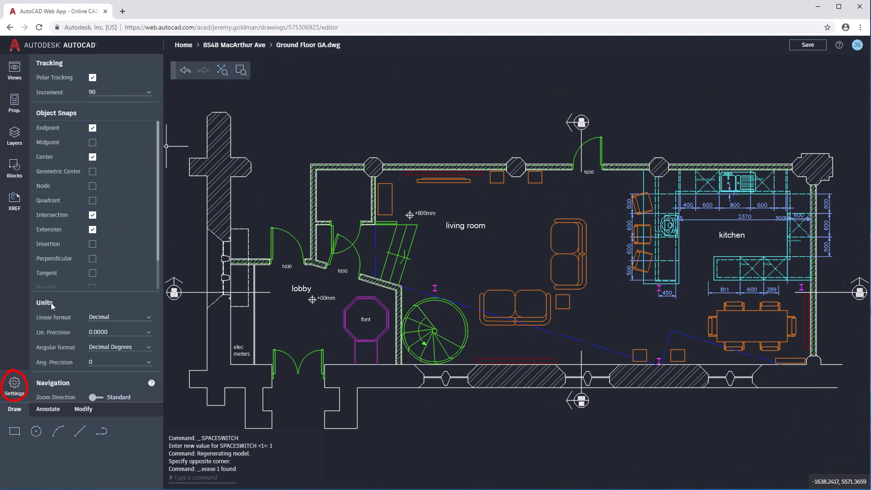
pyautogui.click(93, 142)
pyautogui.click(96, 93)
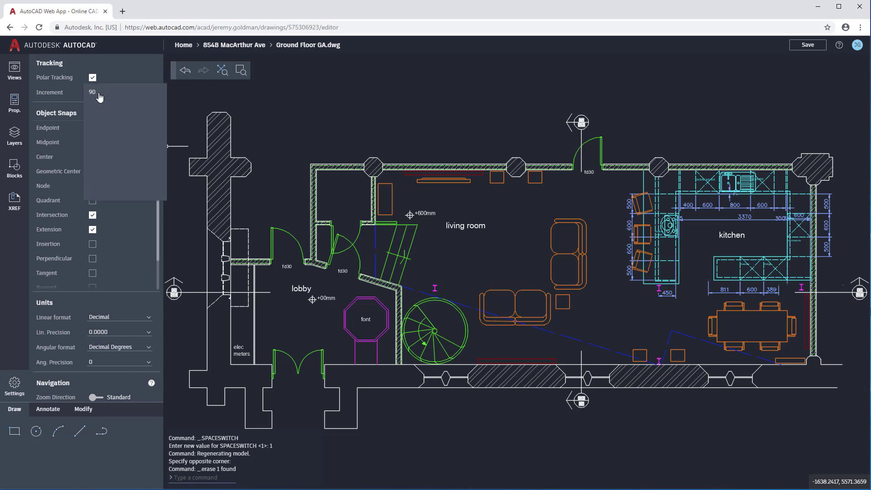
pyautogui.click(100, 111)
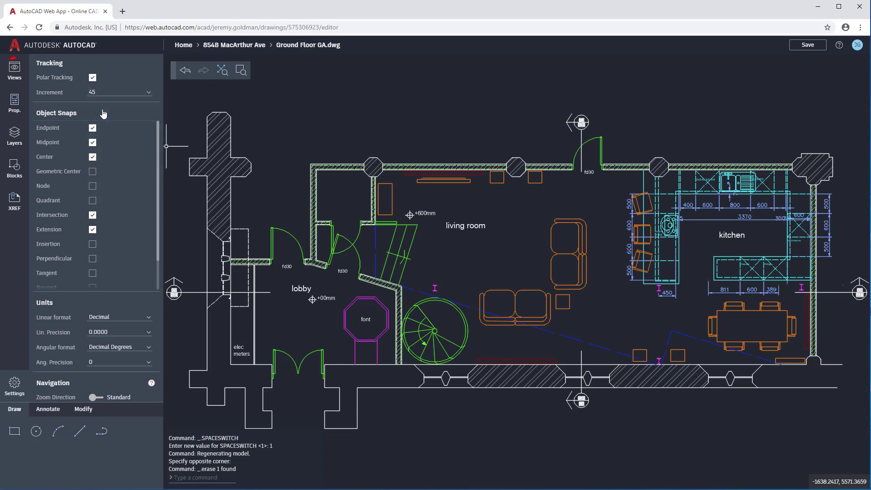
# Step: View the 010 Ground Floor GA layout, return to Model and look over its object properties
pyautogui.click(15, 71)
pyautogui.click(56, 98)
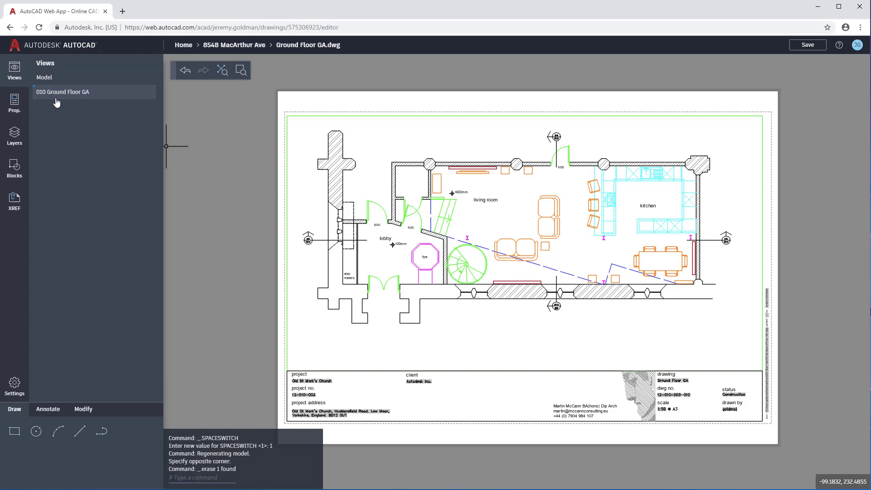
pyautogui.click(65, 81)
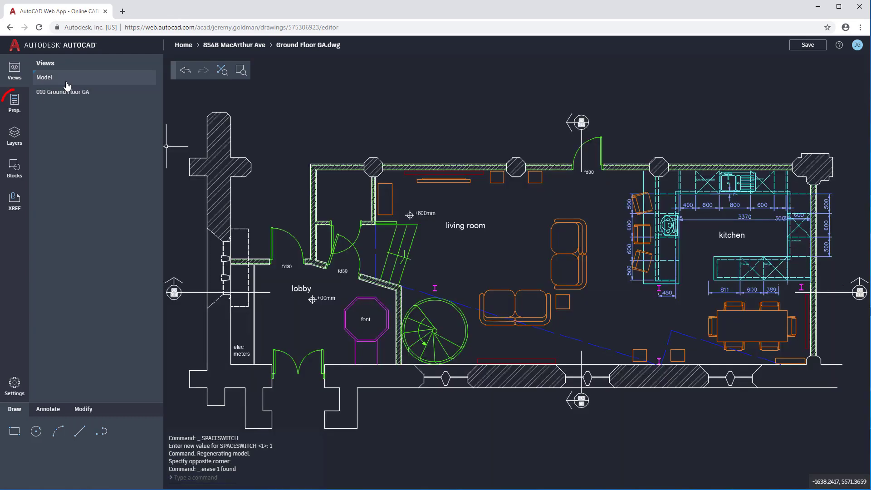
pyautogui.click(14, 104)
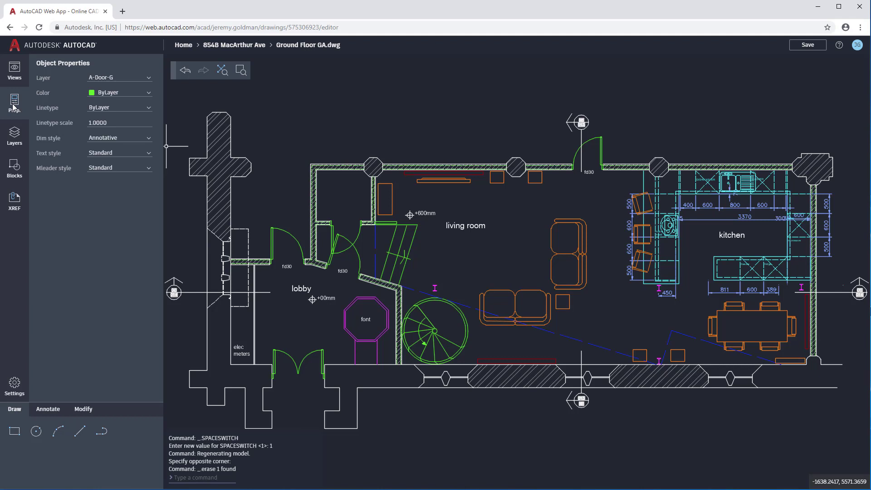
# Step: Make A-Furniture-G the current layer
pyautogui.click(13, 136)
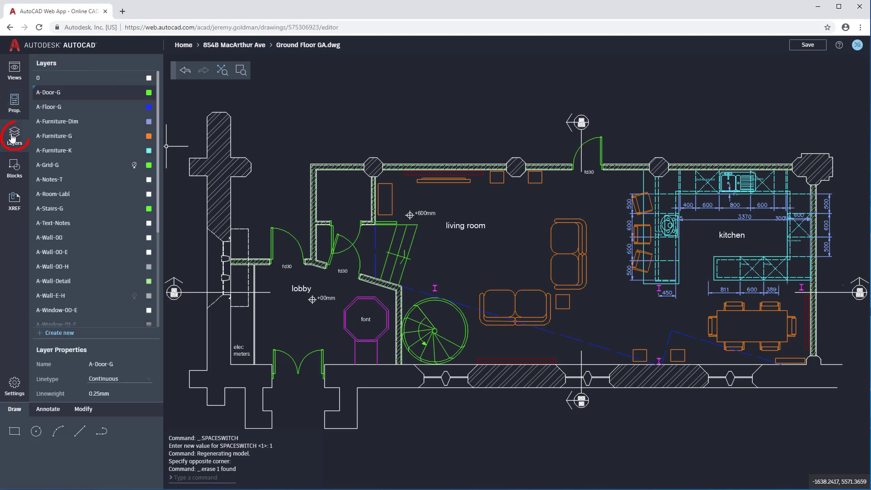
pyautogui.click(97, 138)
# Step: Turn layer A-Furniture-K off and back on, and change its color to Magenta
pyautogui.click(134, 151)
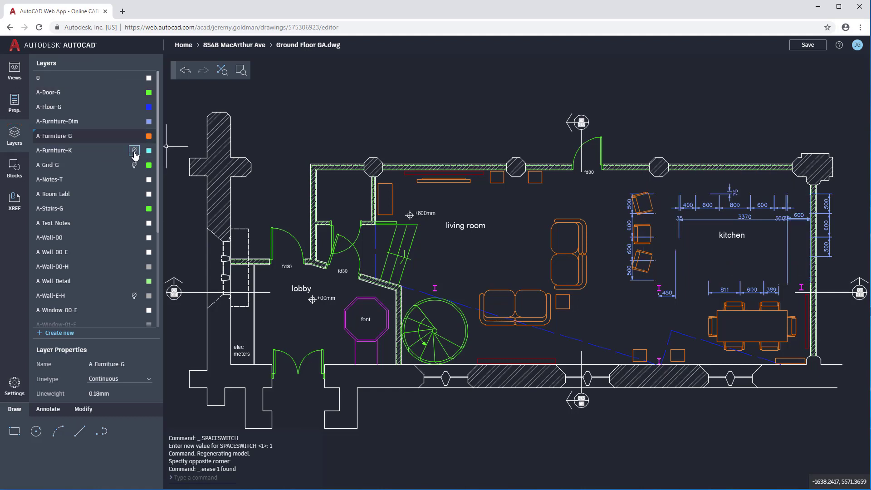
pyautogui.click(135, 153)
pyautogui.click(150, 151)
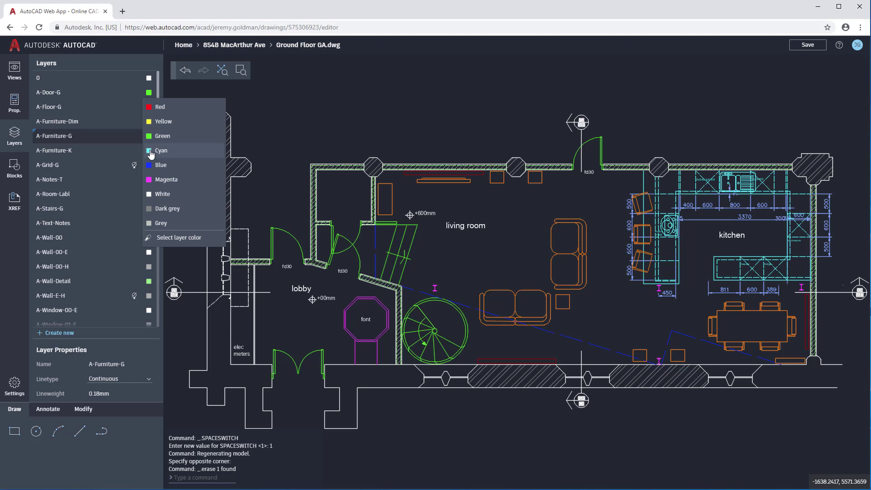
pyautogui.click(157, 180)
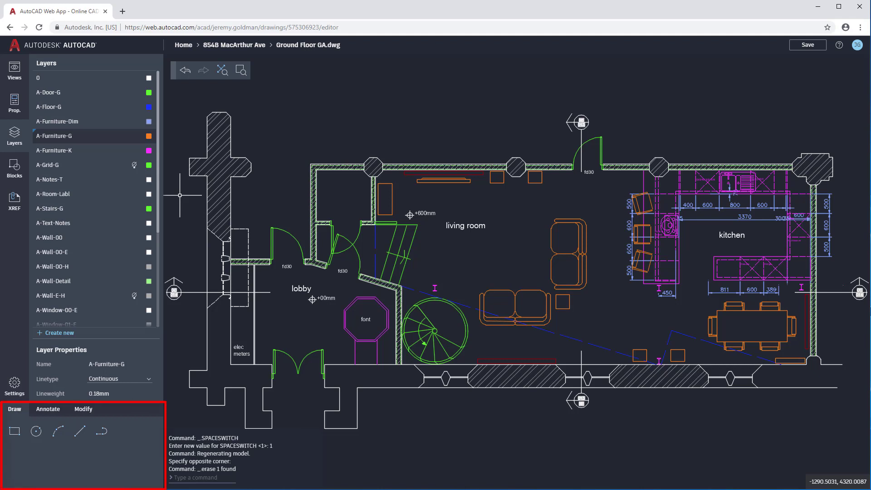
pyautogui.click(57, 412)
pyautogui.click(91, 412)
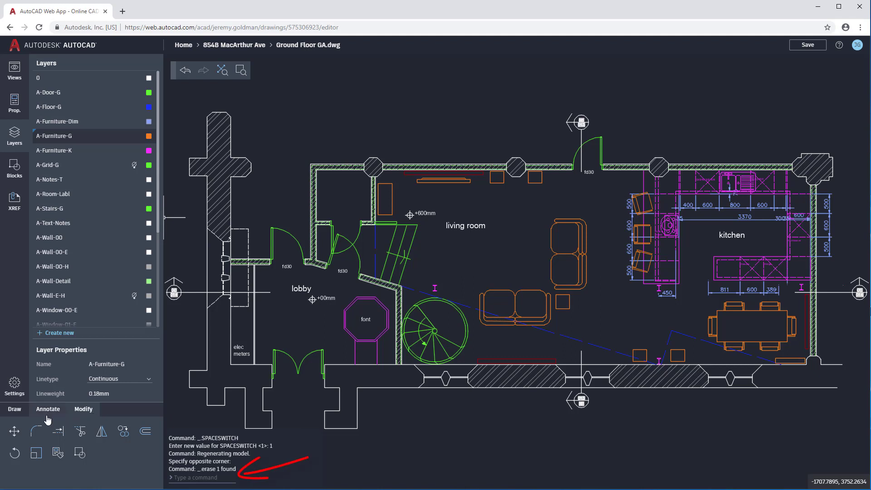
pyautogui.click(14, 413)
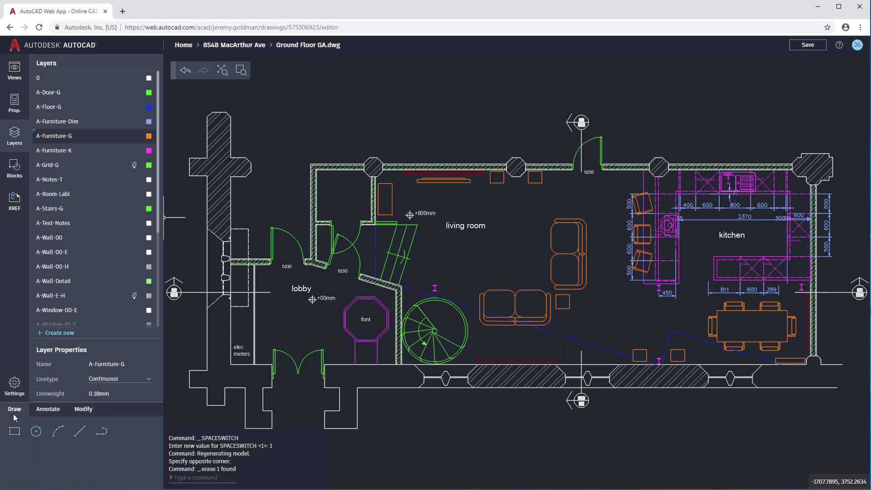
pyautogui.click(102, 432)
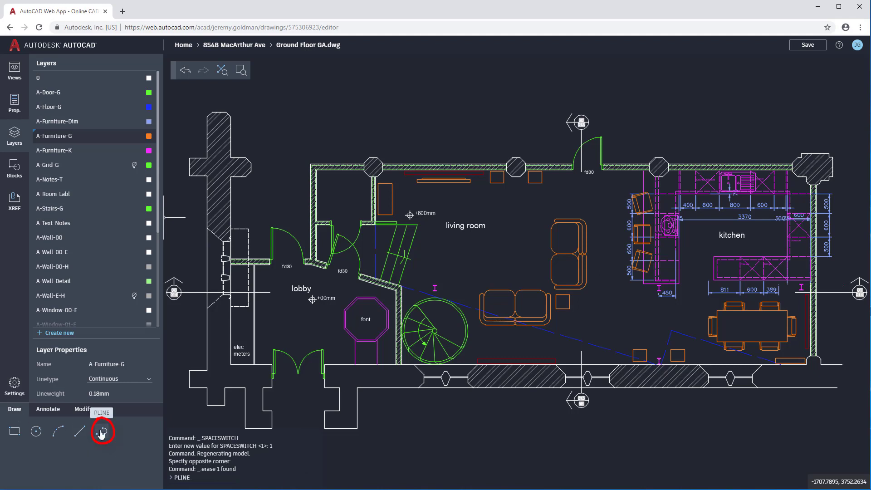
pyautogui.press('Escape')
pyautogui.press('Escape')
# Step: Start a polyline in the living room's open area beside the two sofas and draw its first segment 1200 straight up
pyautogui.write('PLI')
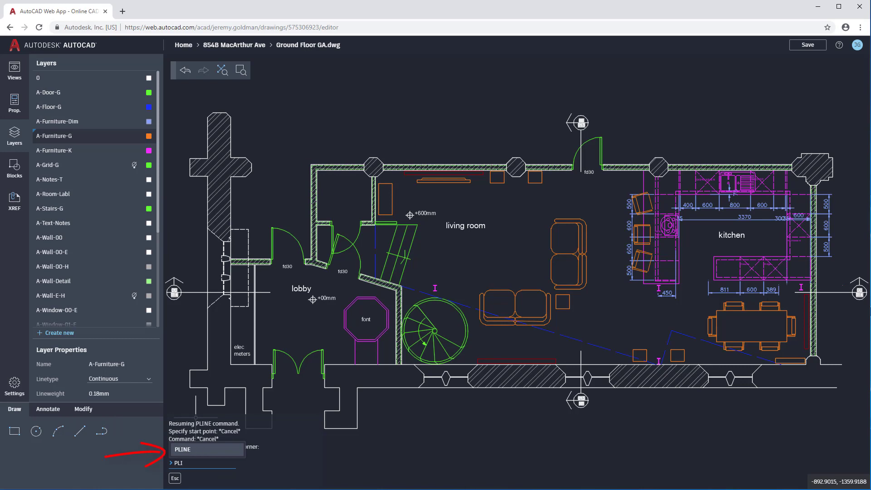
pyautogui.press('Return')
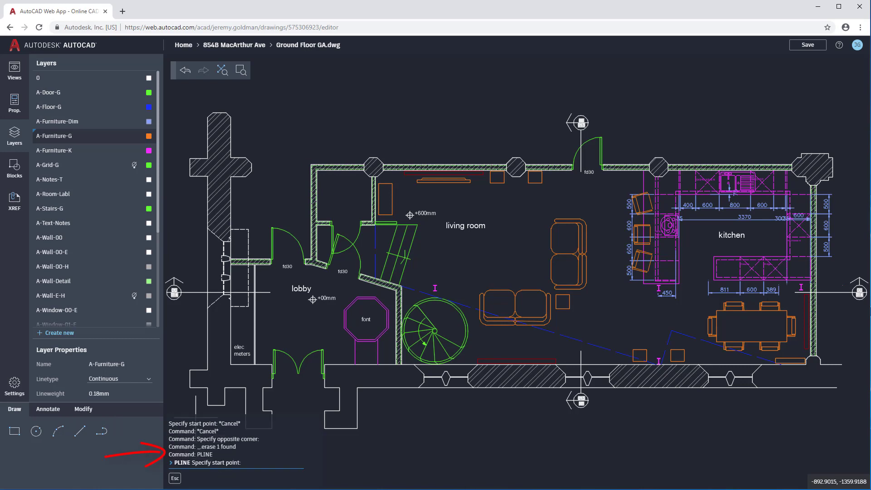
pyautogui.click(241, 70)
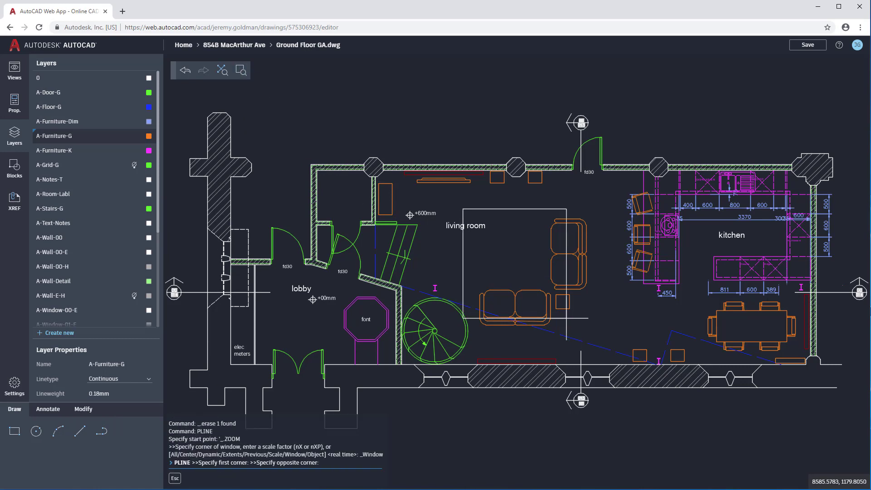
pyautogui.click(595, 137)
pyautogui.click(636, 332)
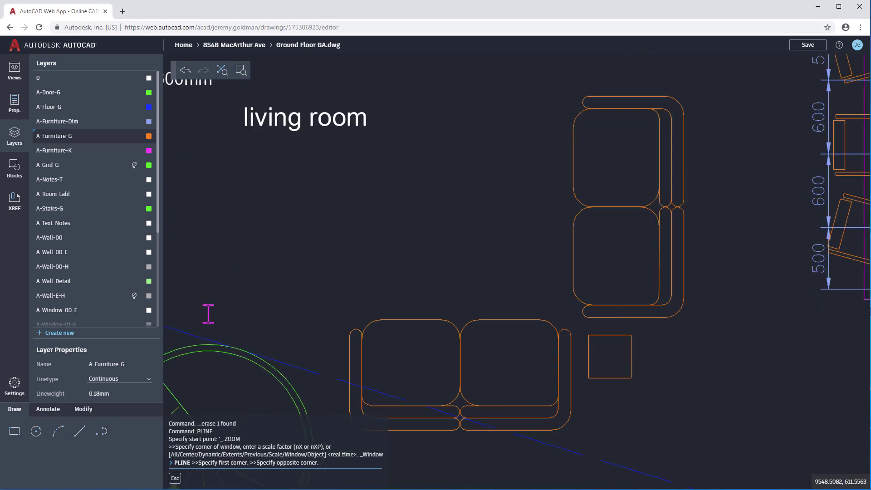
pyautogui.click(527, 285)
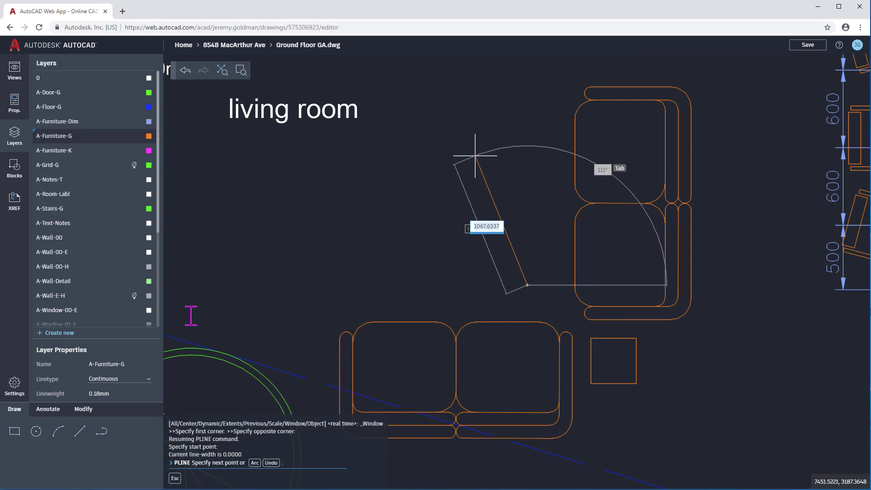
pyautogui.write('1200')
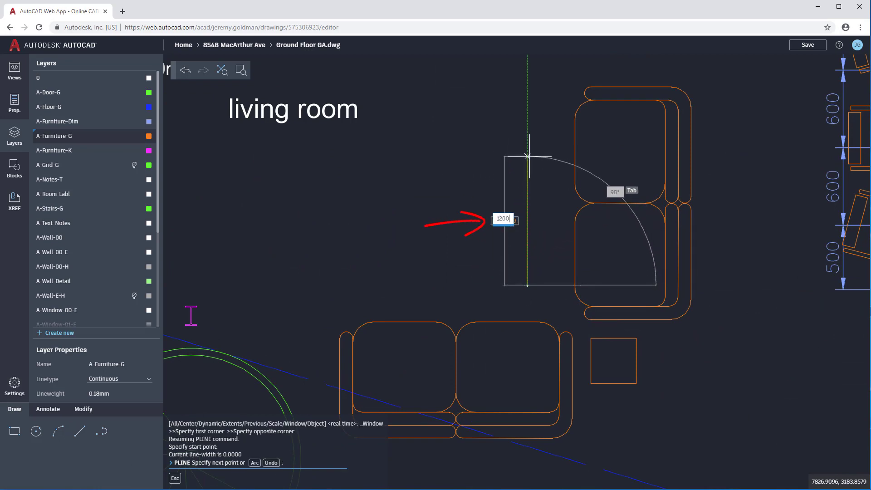
pyautogui.press('Return')
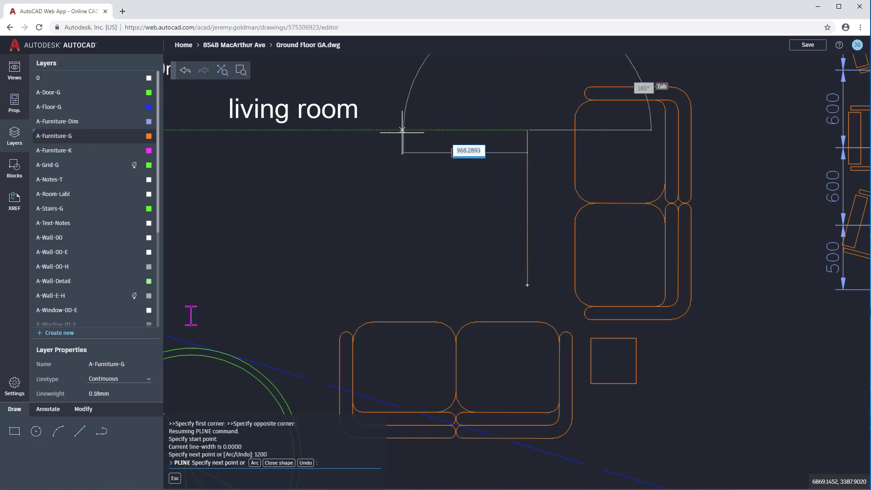
# Step: Continue the polyline 800 to the left and 1200 straight down, then close the shape into a rectangle
pyautogui.write('800')
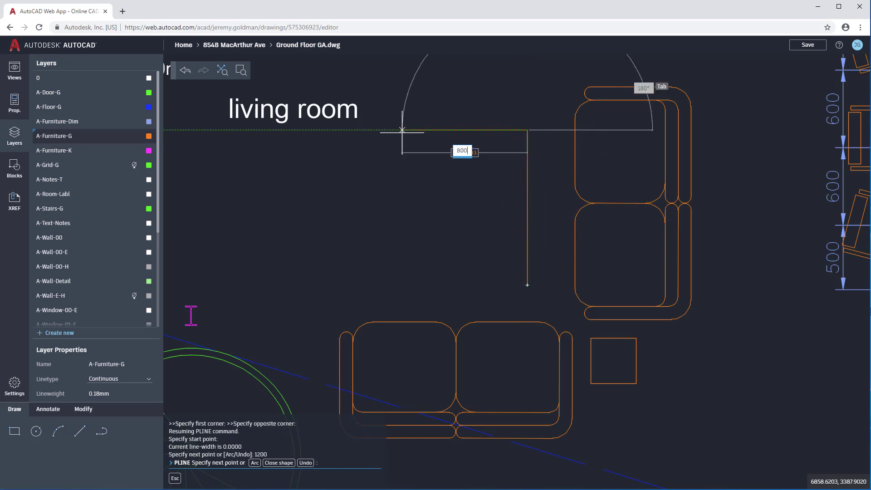
pyautogui.press('Return')
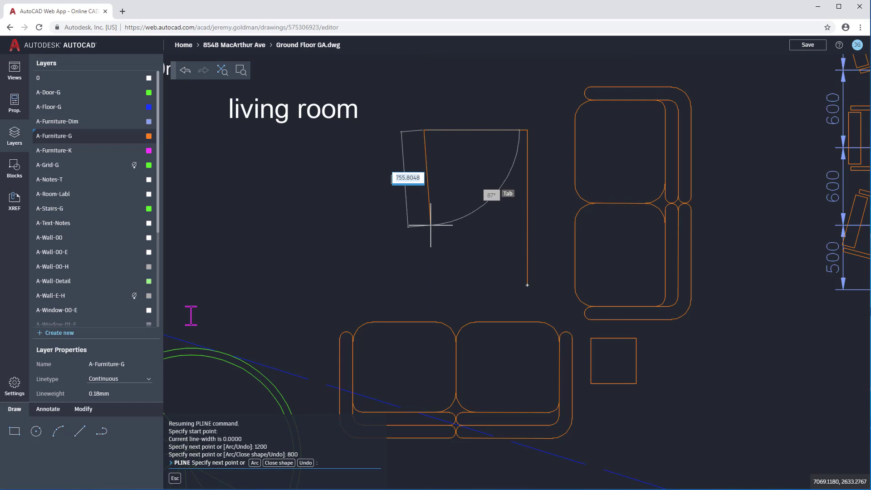
pyautogui.write('1200')
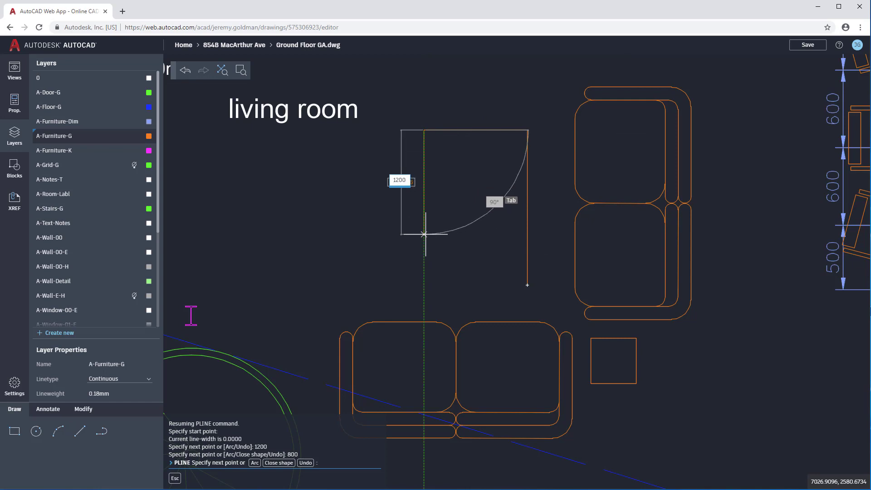
pyautogui.press('Return')
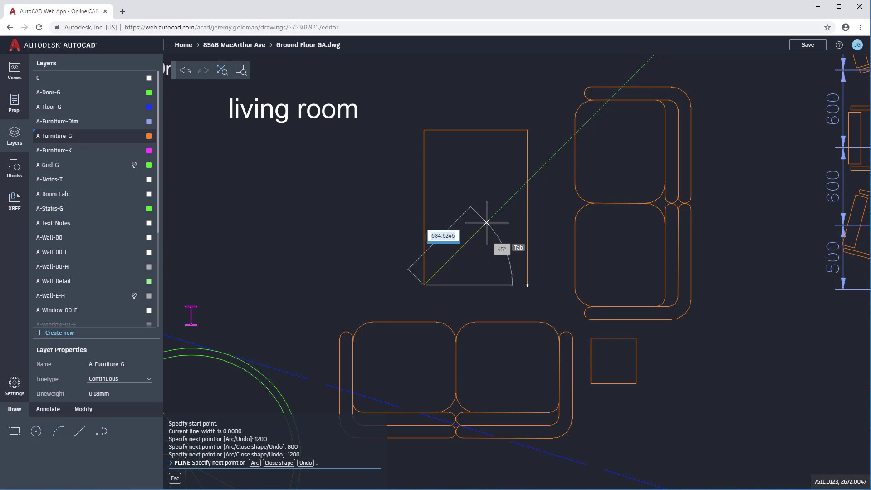
pyautogui.rightClick(487, 223)
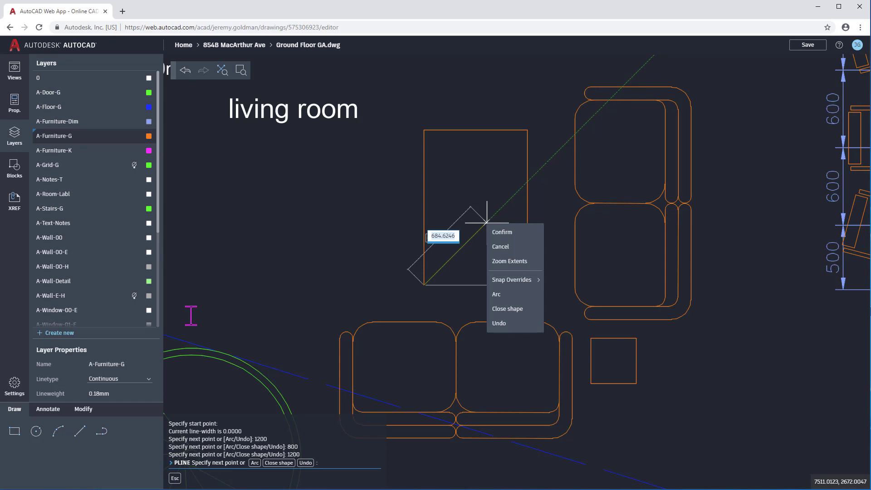
pyautogui.click(507, 309)
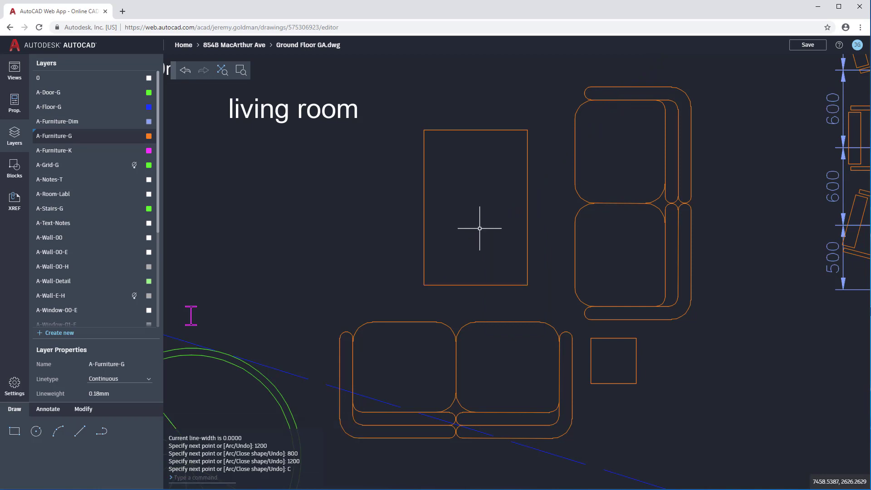
# Step: Erase the new rectangle beside the sofas and undo the deletion
pyautogui.click(541, 108)
pyautogui.click(410, 298)
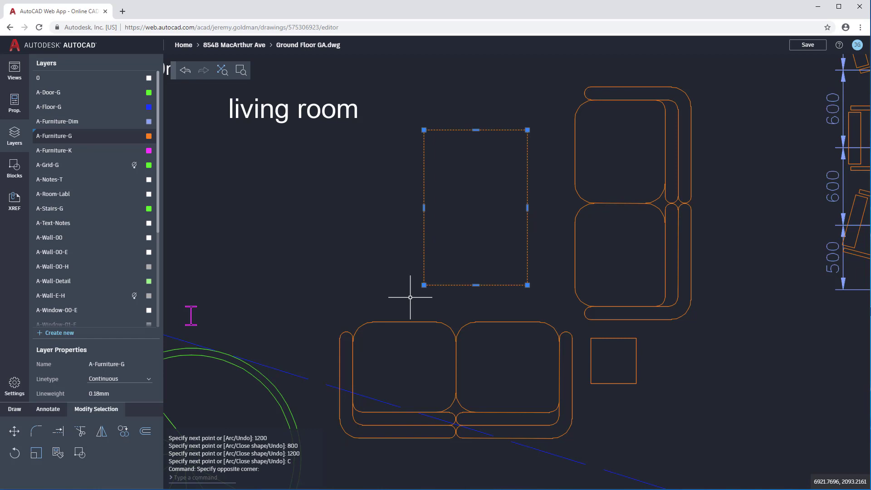
pyautogui.press('Delete')
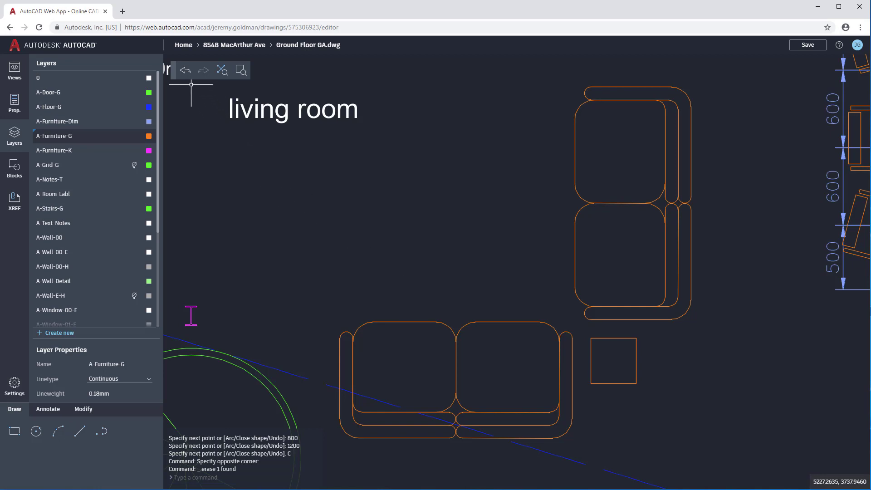
pyautogui.click(185, 71)
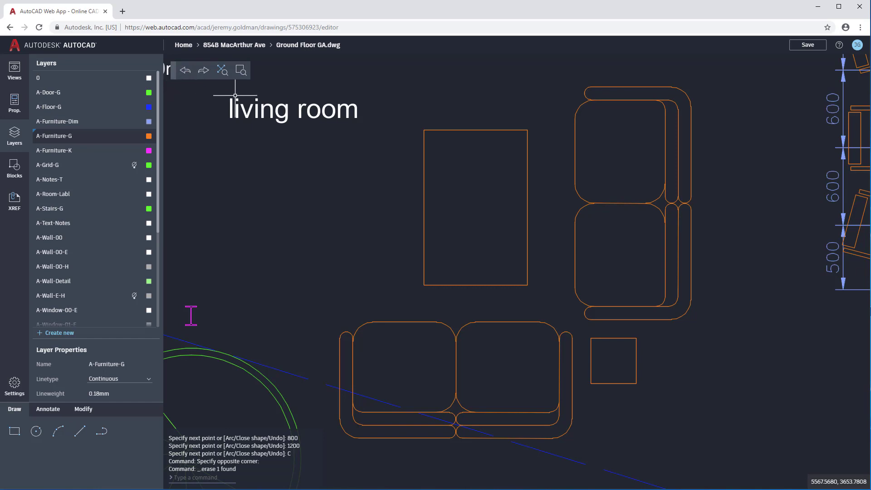
# Step: Save the drawing and return to the home file list
pyautogui.click(810, 46)
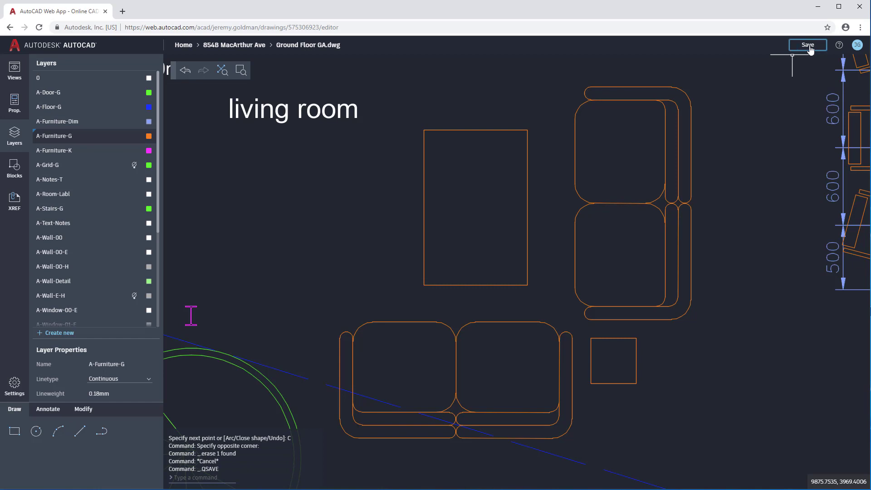
pyautogui.click(59, 50)
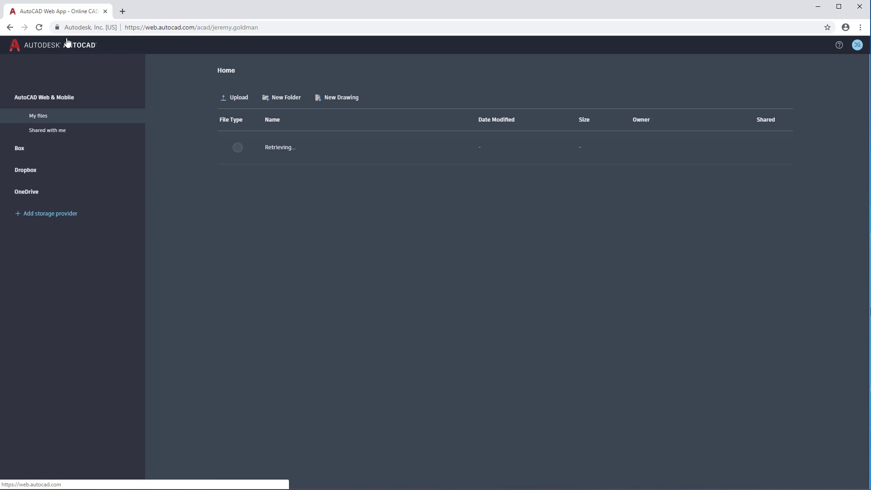